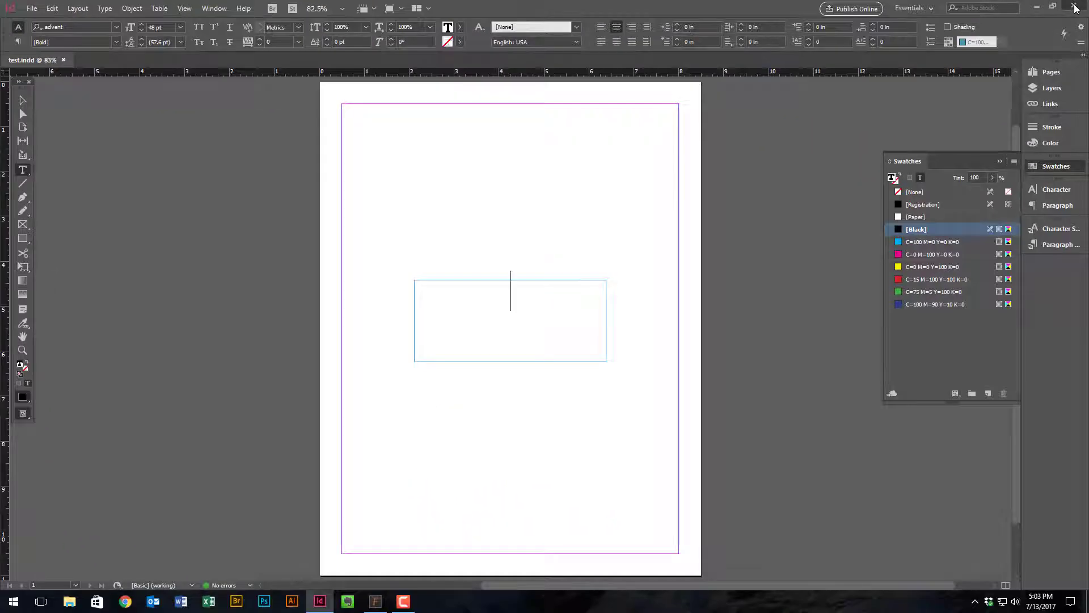
Close test.indd, minimize InDesign, and bring the NexusFont window back up from the taskbar.
left_click(1075, 7)
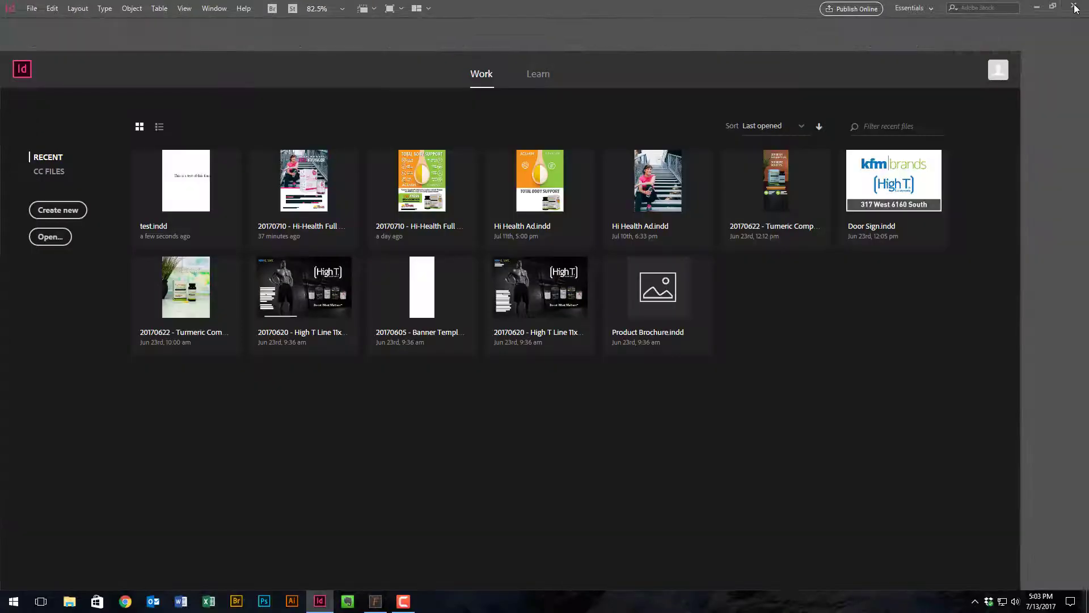
left_click(1037, 7)
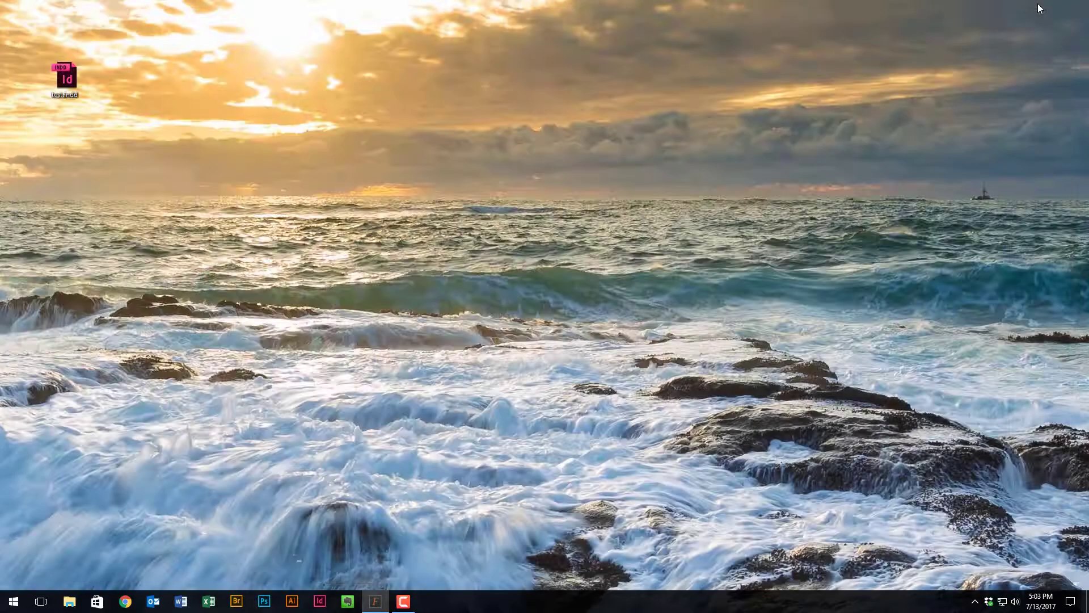
left_click(370, 606)
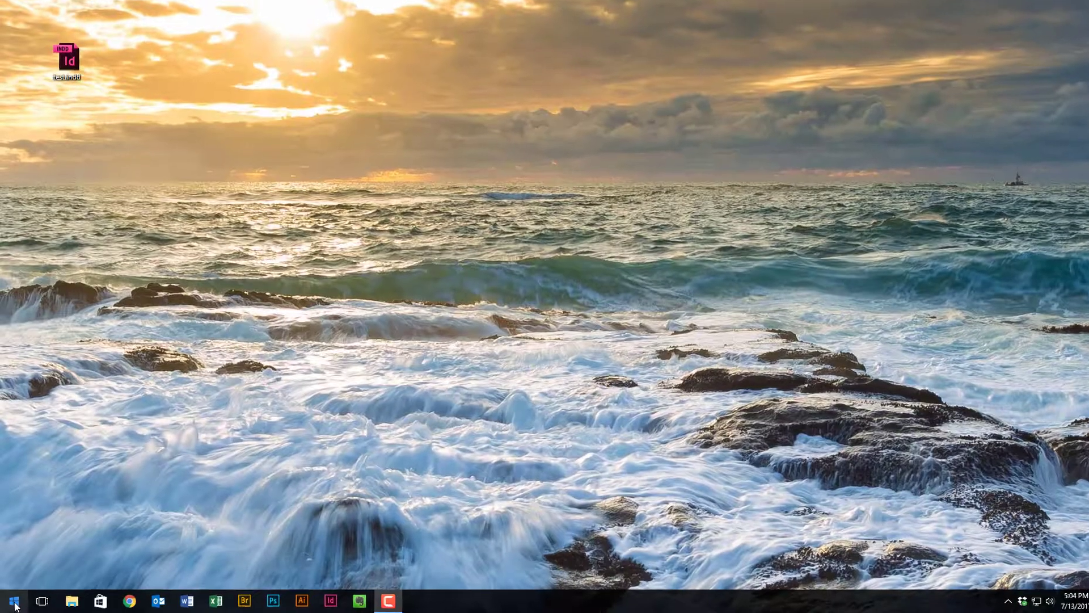
Run services.msc from the Win+R Run dialog.
key("super+r")
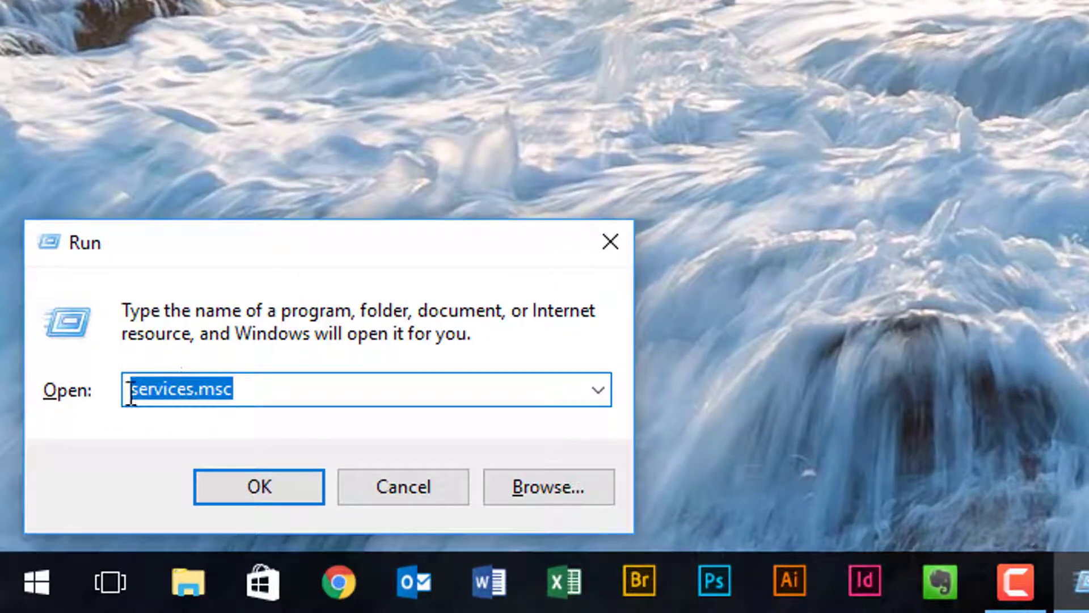
left_click(231, 397)
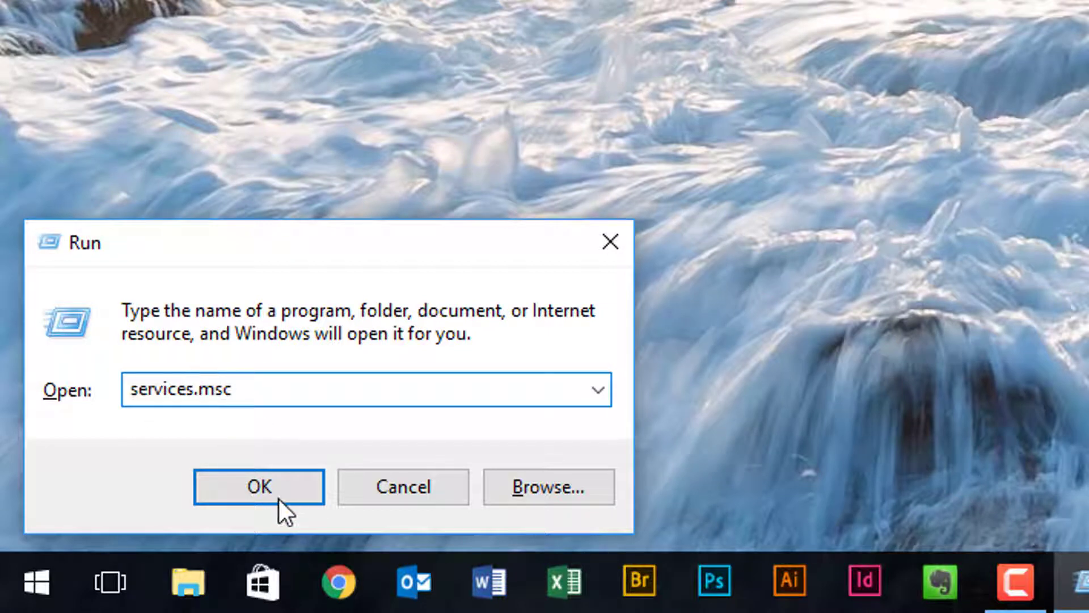
left_click(268, 486)
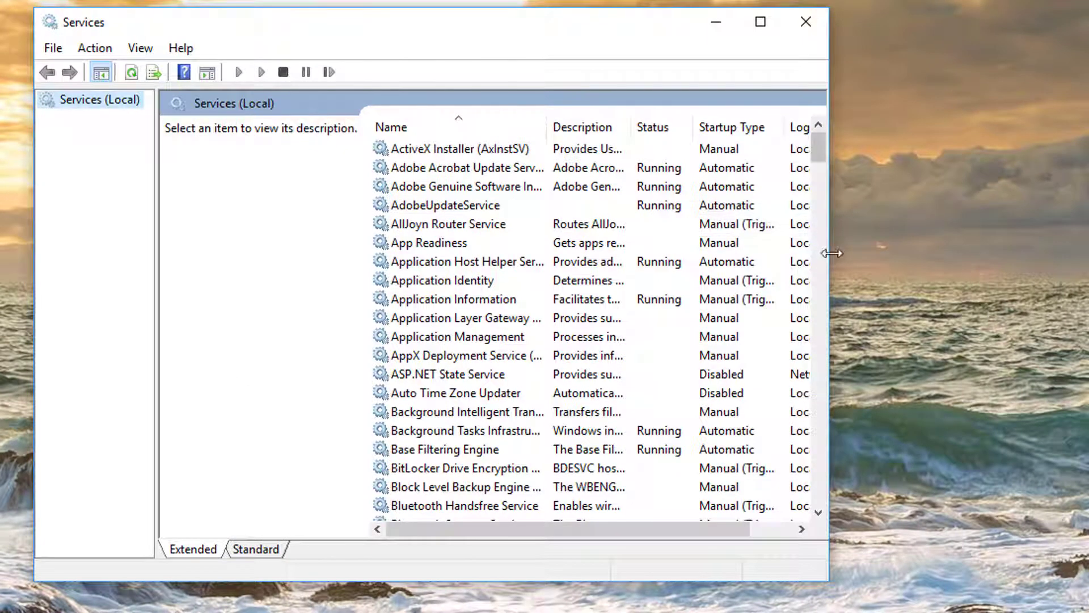
Widen the Services window, select Windows Font Cache Service, and widen the Name column.
left_click_drag(832, 253, 1078, 256)
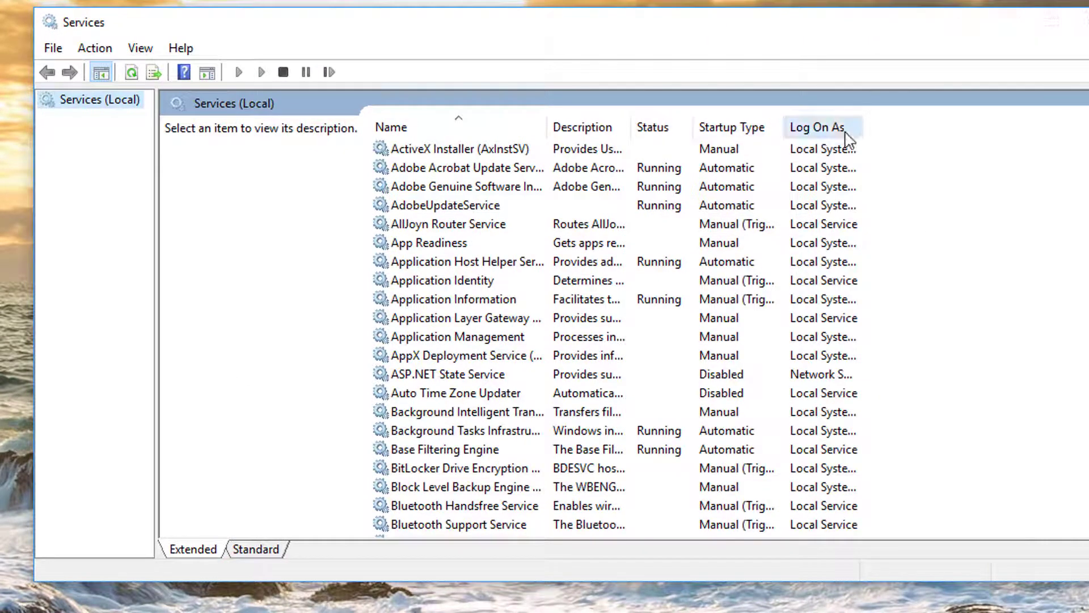
scroll(808, 305, "down", 4)
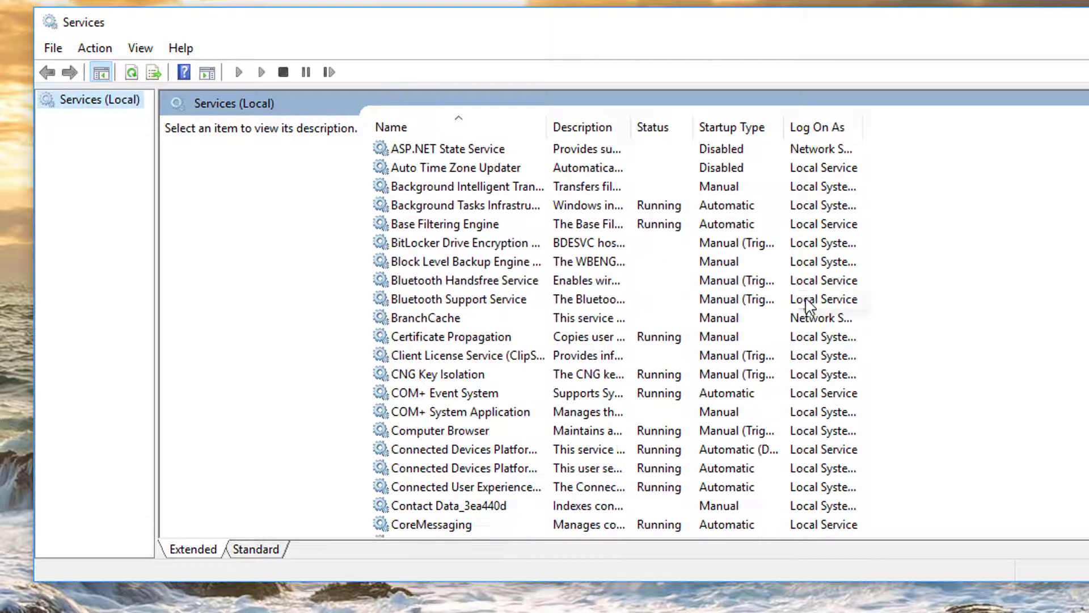
scroll(502, 292, "down", 20)
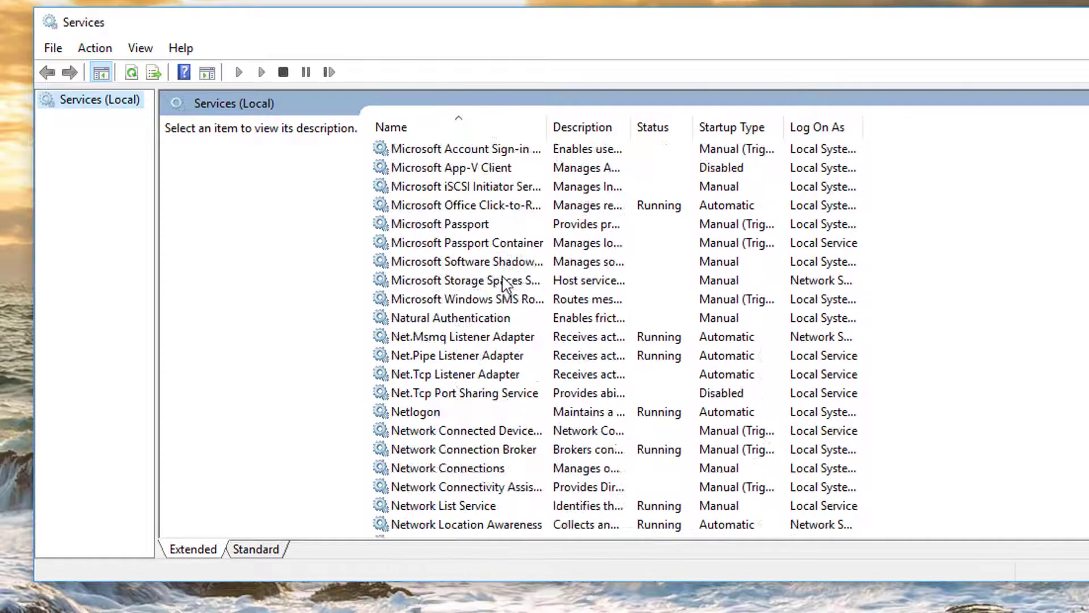
scroll(502, 282, "down", 20)
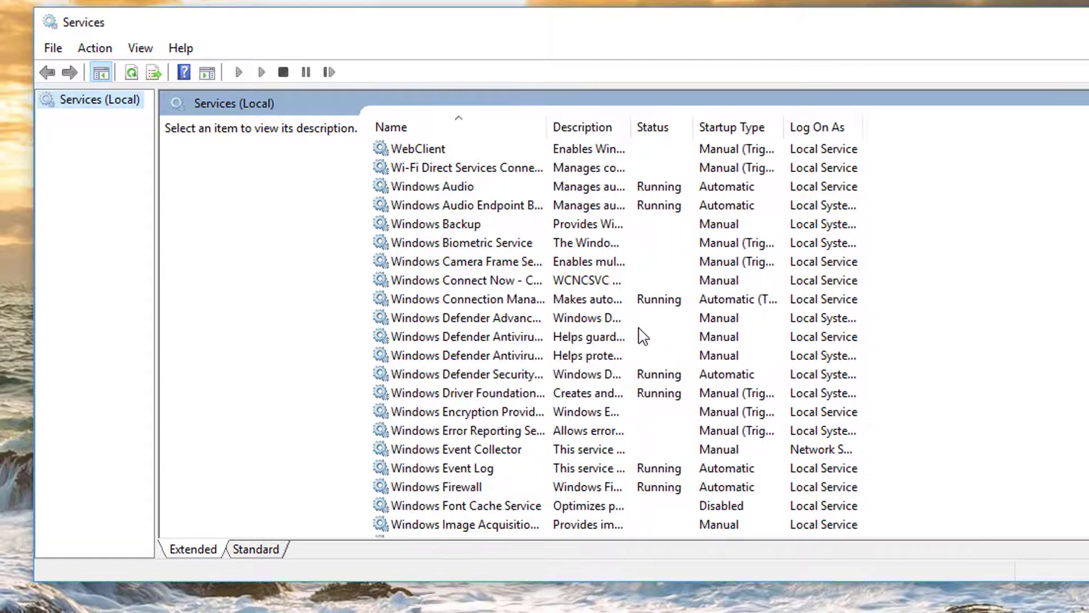
scroll(643, 336, "down", 9)
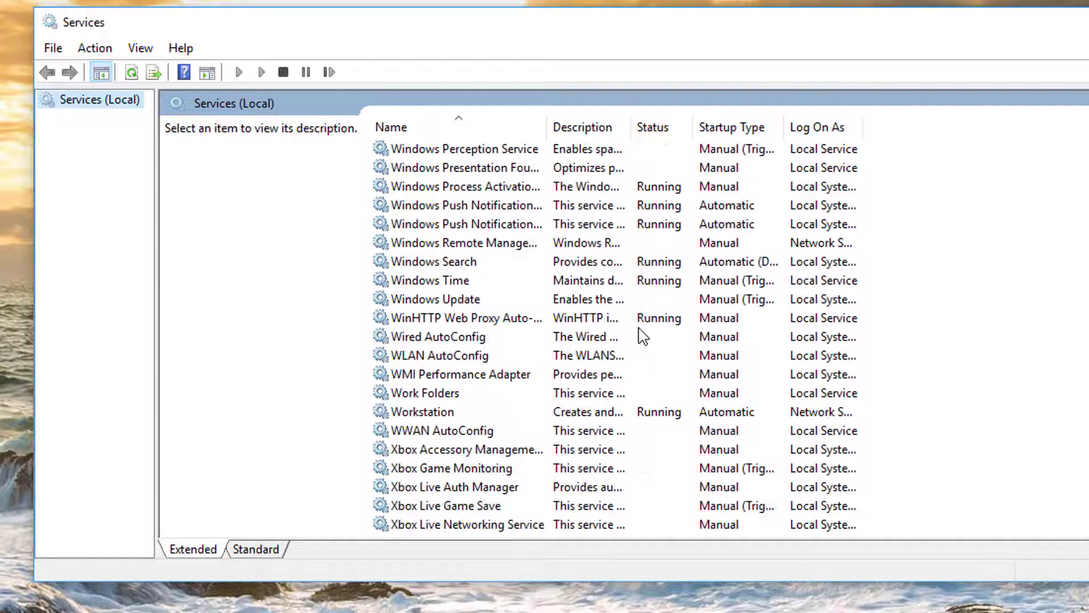
scroll(640, 334, "up", 8)
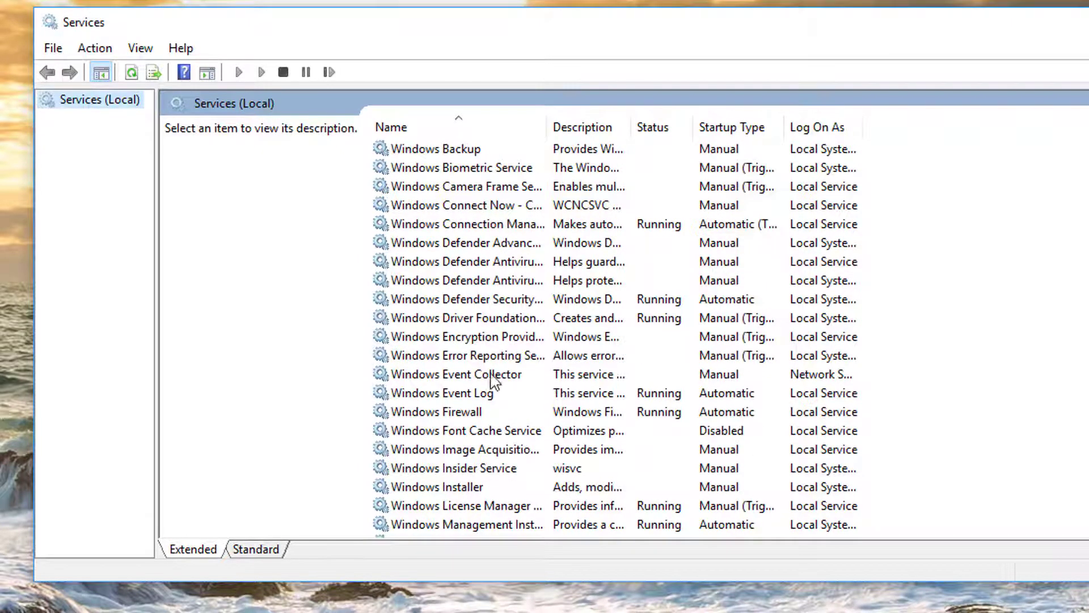
left_click(495, 432)
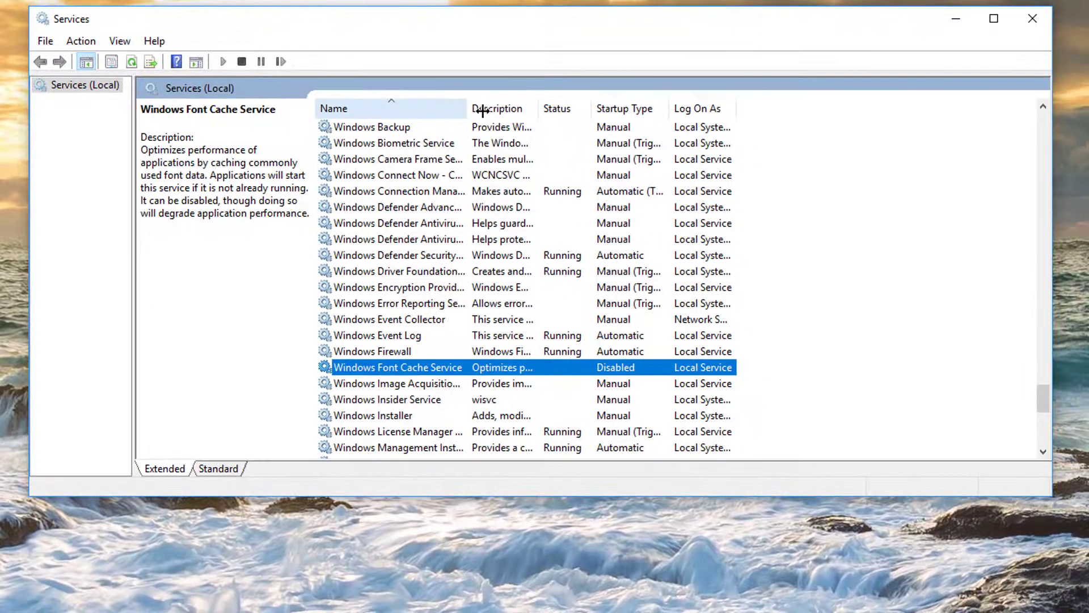
left_click_drag(550, 129, 626, 130)
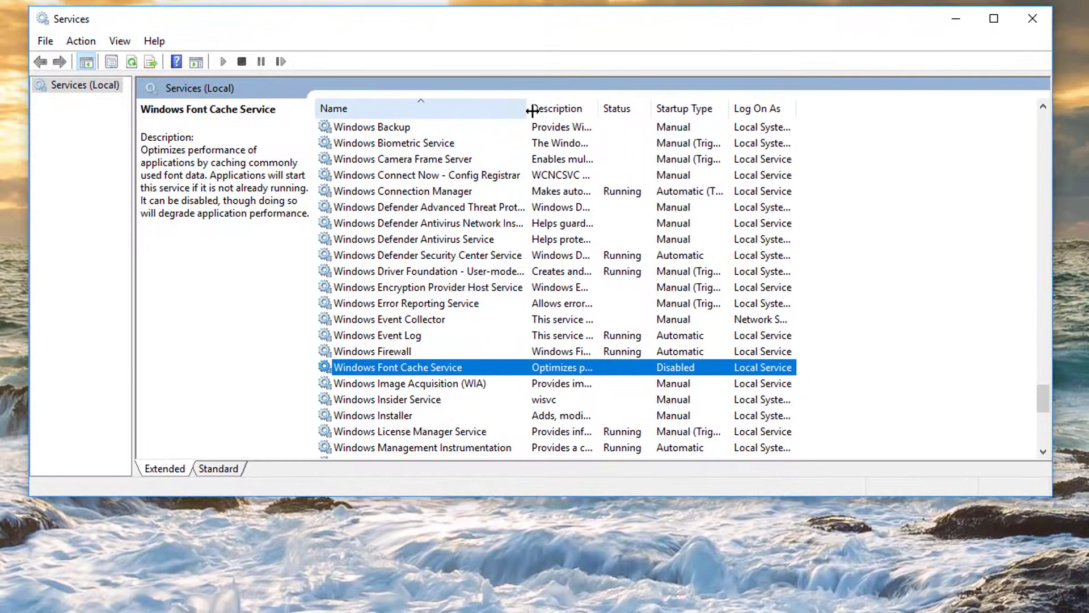
left_click_drag(532, 111, 630, 150)
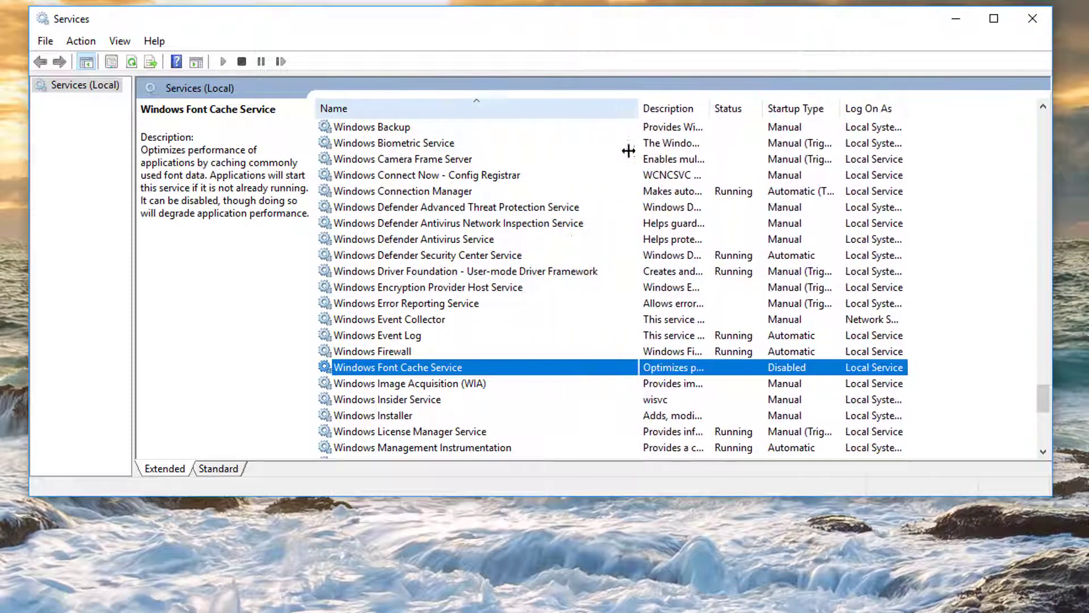
right_click(469, 365)
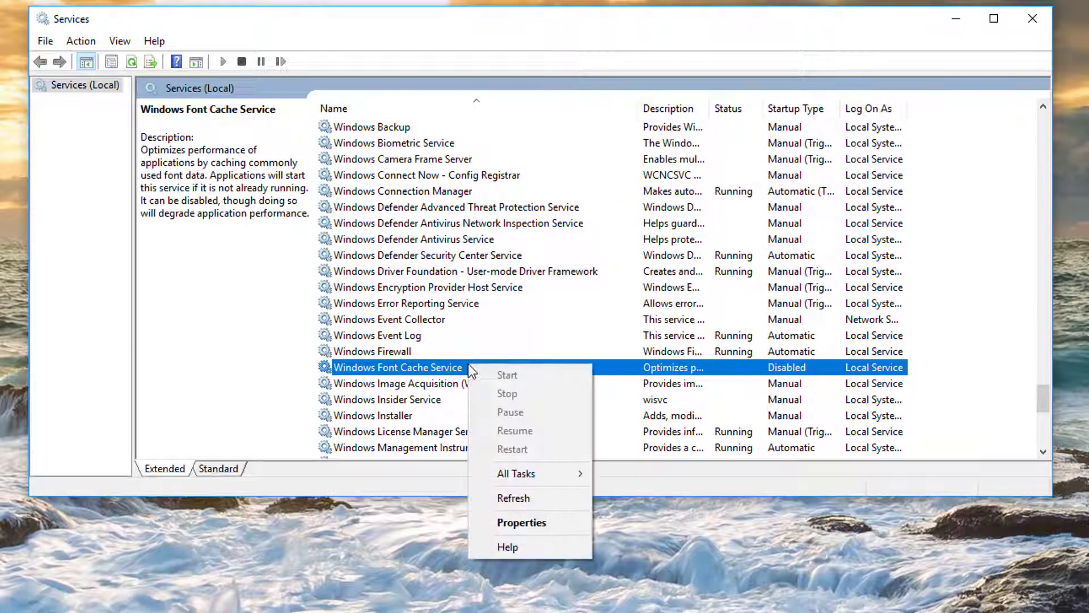
left_click(516, 520)
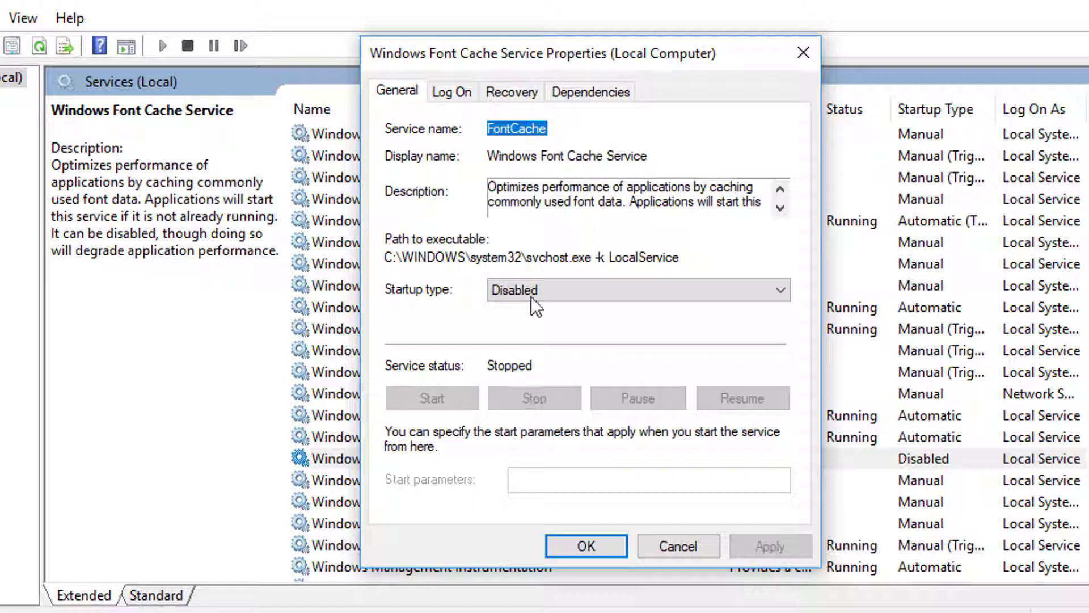
left_click(532, 292)
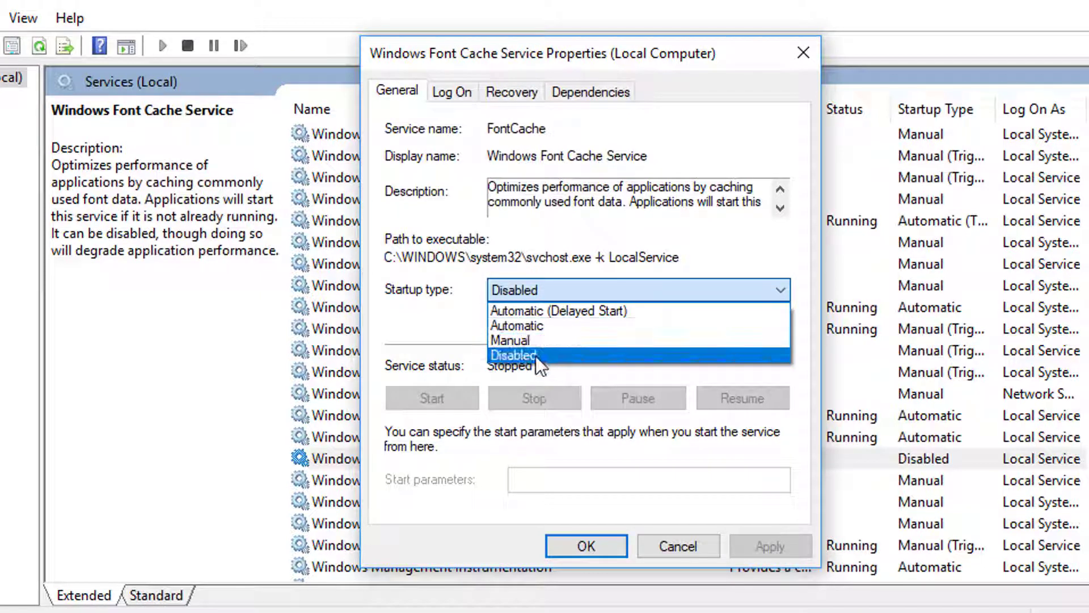
left_click(476, 282)
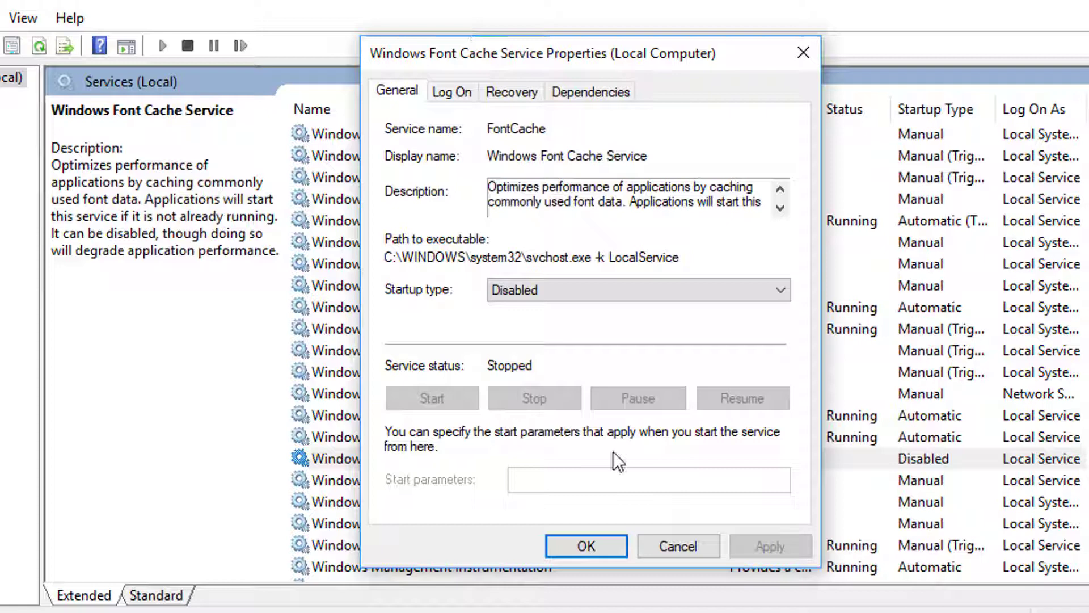
left_click(667, 546)
left_click(718, 455)
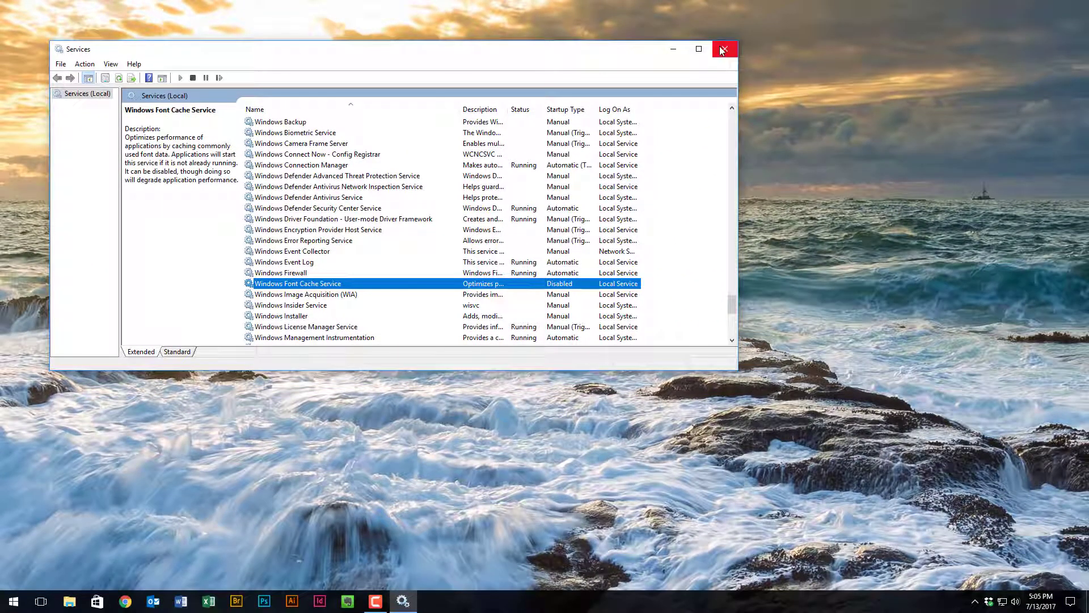
Close the Services console and launch NexusFont from the Start menu.
left_click(722, 49)
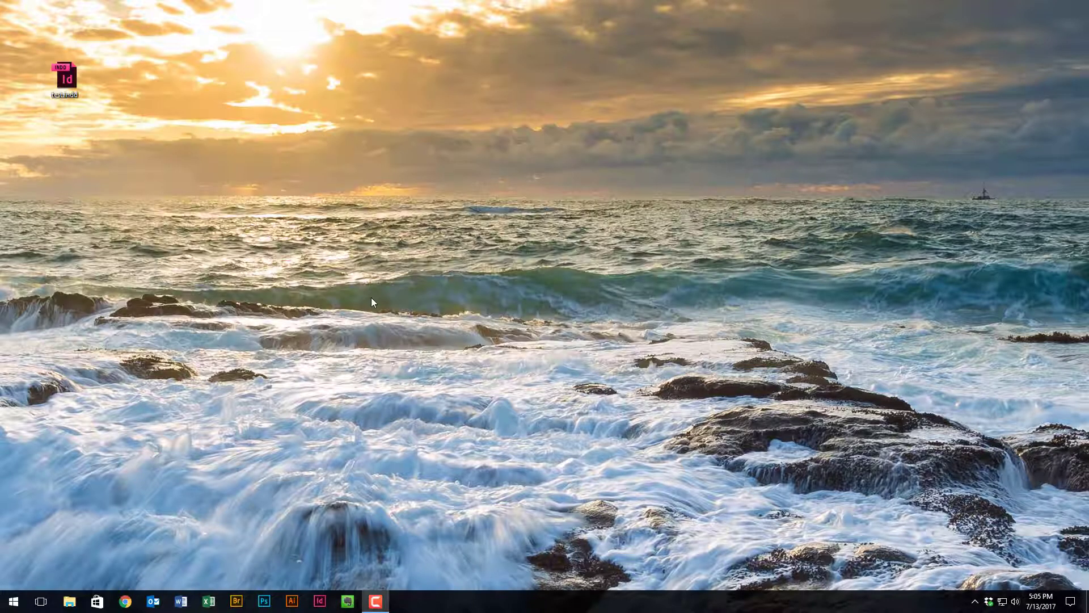
left_click(14, 601)
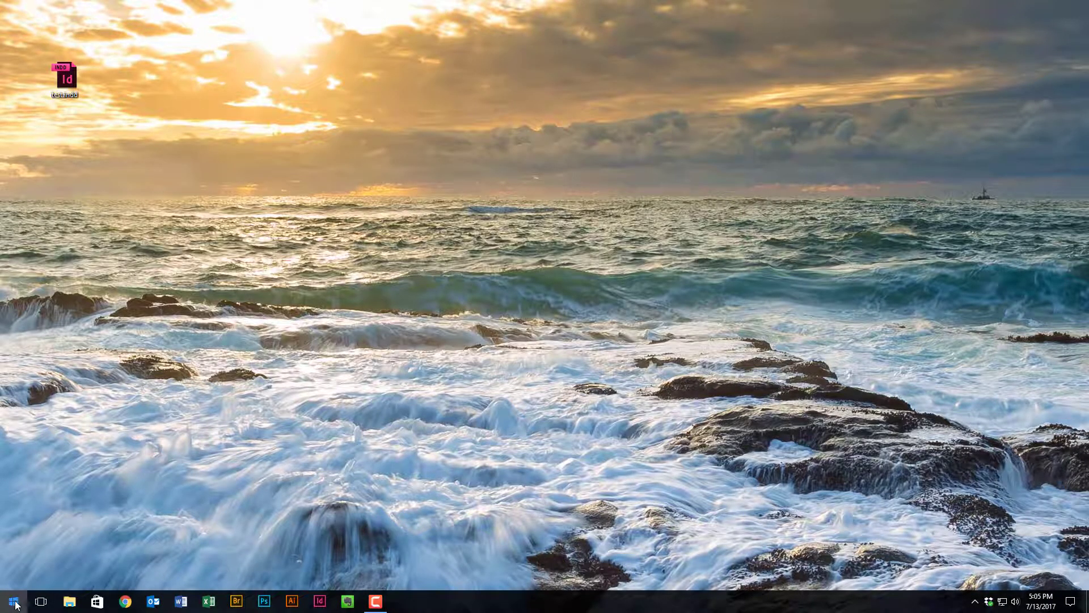
left_click(454, 427)
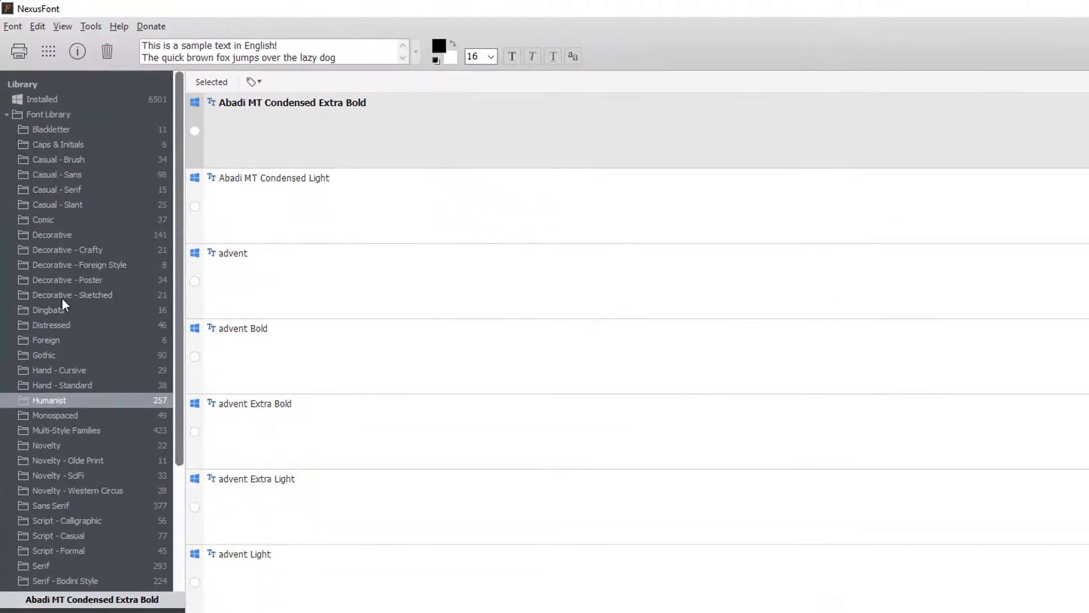
Select all 257 Humanist fonts starting from advent Bold and uninstall them.
scroll(62, 298, "down", 3)
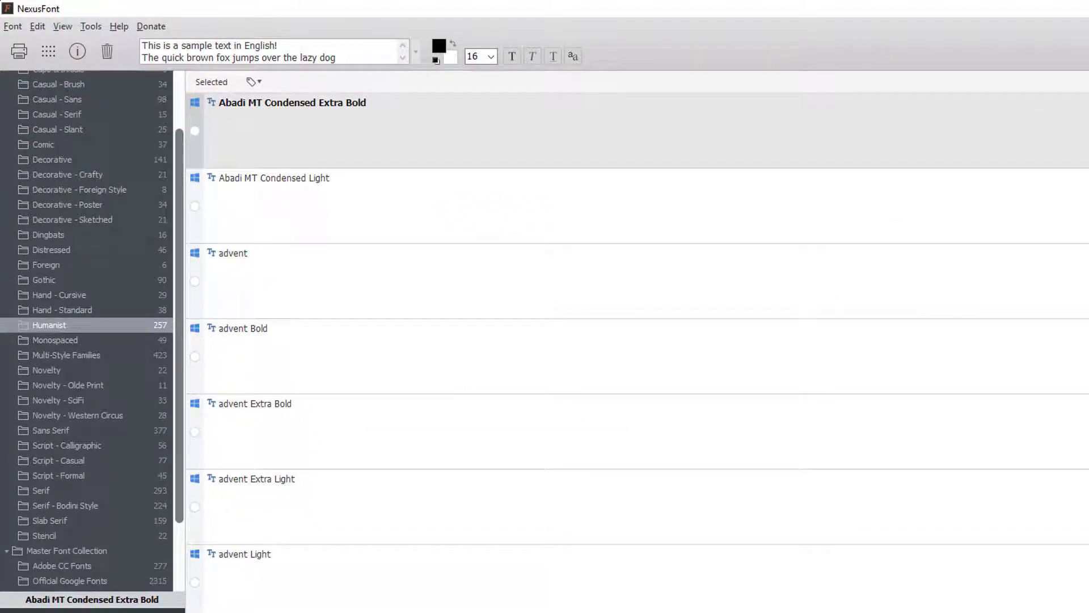
scroll(64, 274, "up", 3)
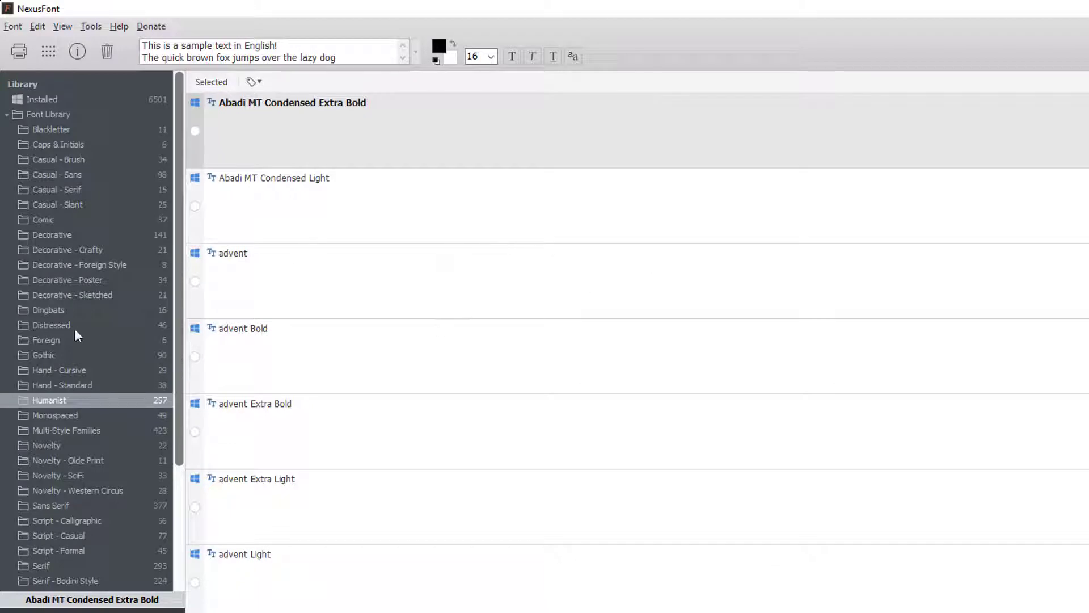
left_click(482, 347)
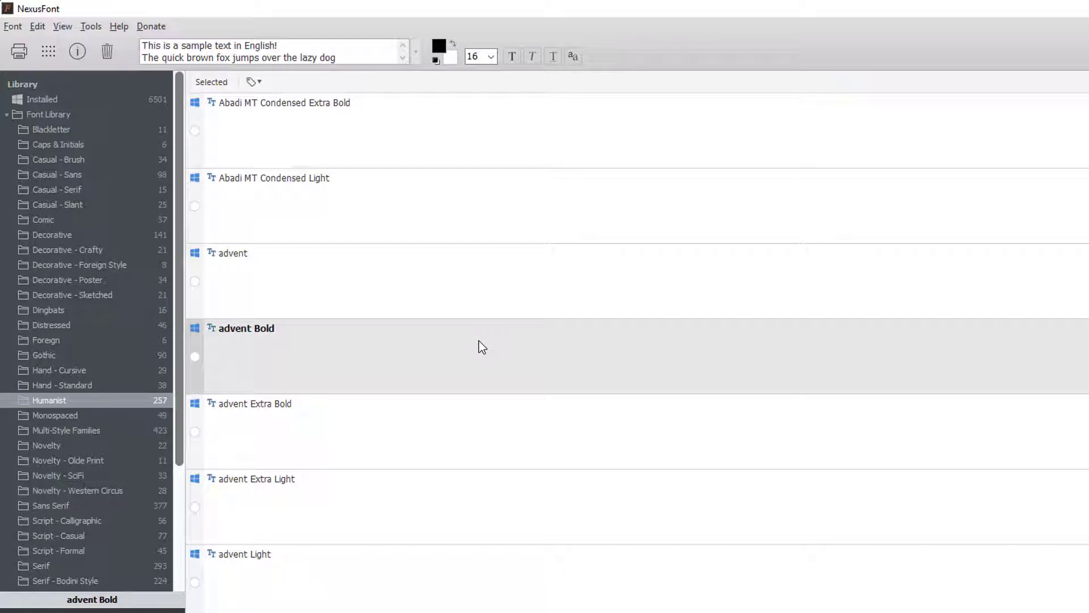
key("ctrl+a")
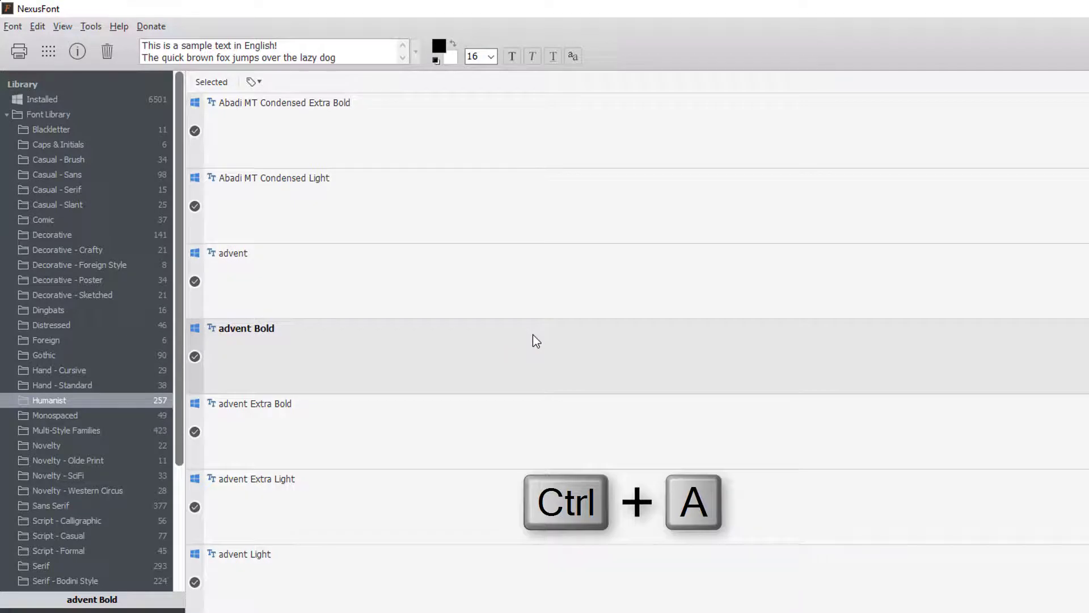
right_click(468, 353)
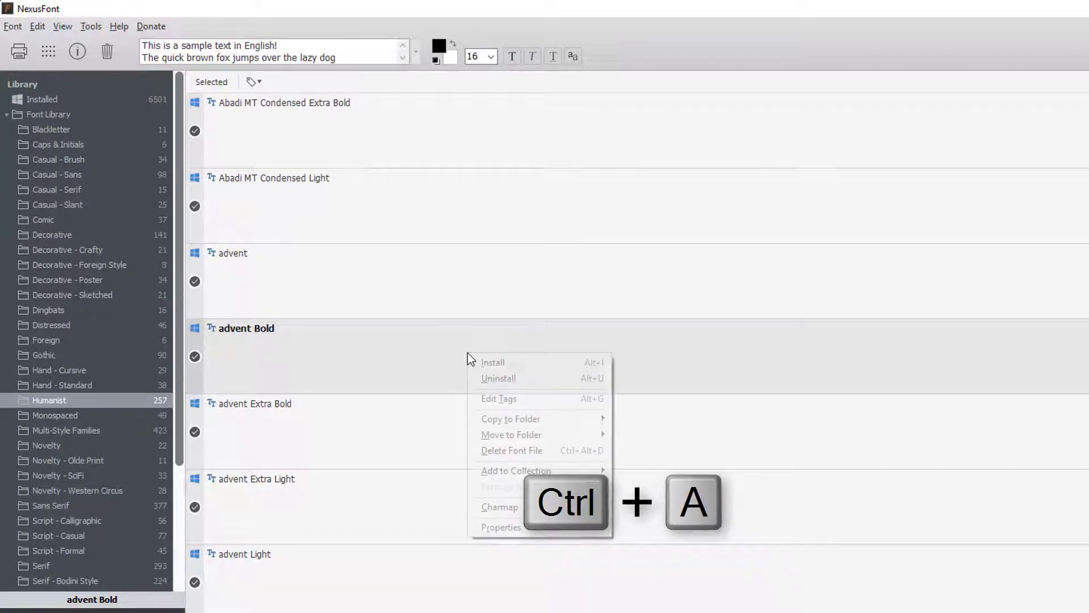
left_click(502, 380)
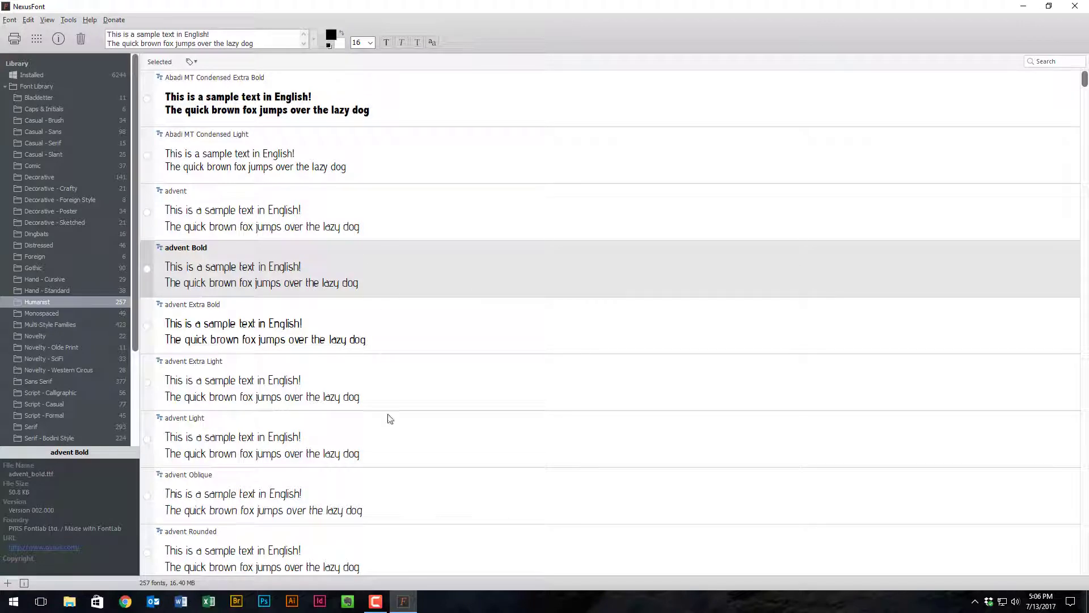
Select all 257 Humanist fonts from advent Extra Bold and install them again.
scroll(433, 368, "down", 8)
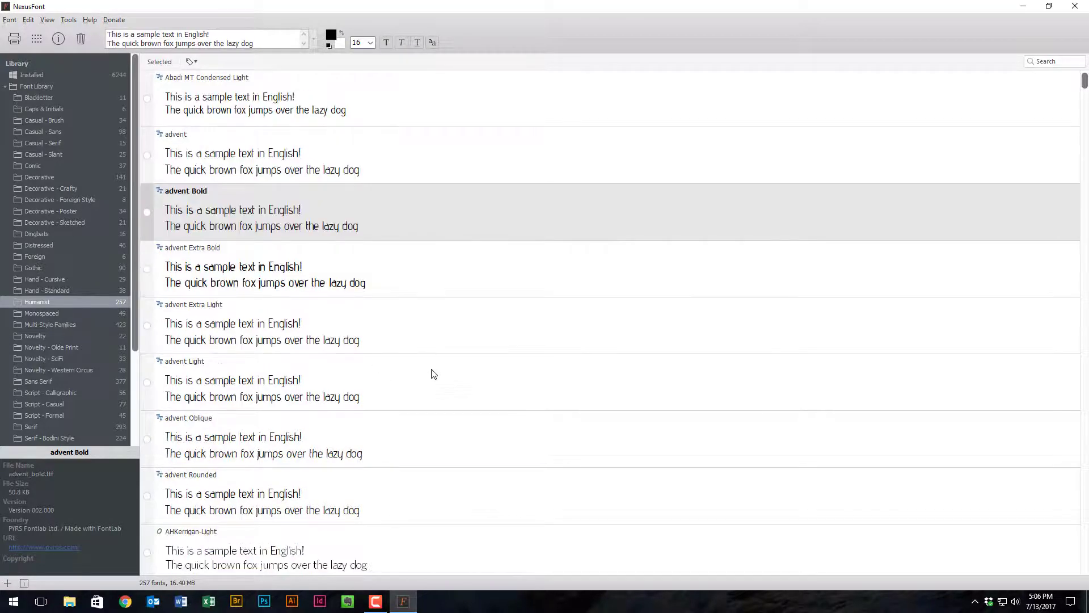
scroll(432, 371, "up", 8)
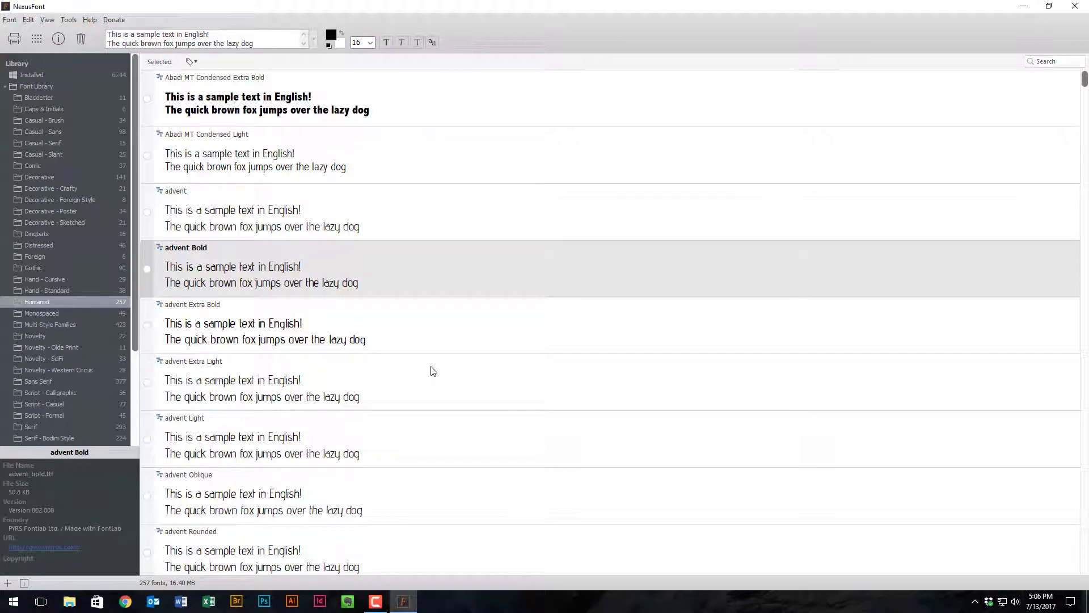
key("ctrl+a")
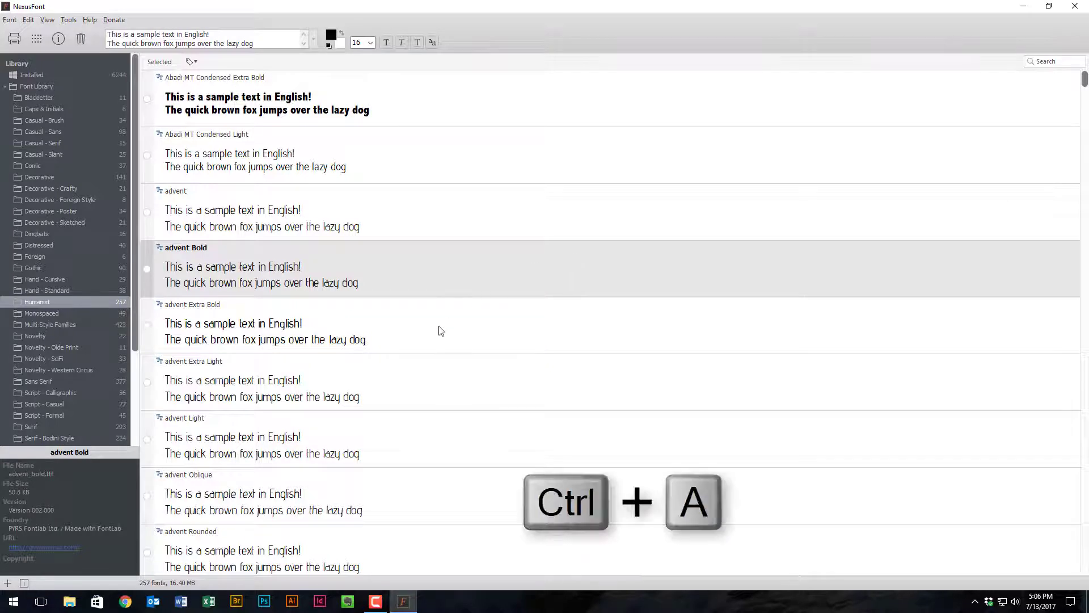
left_click(441, 330)
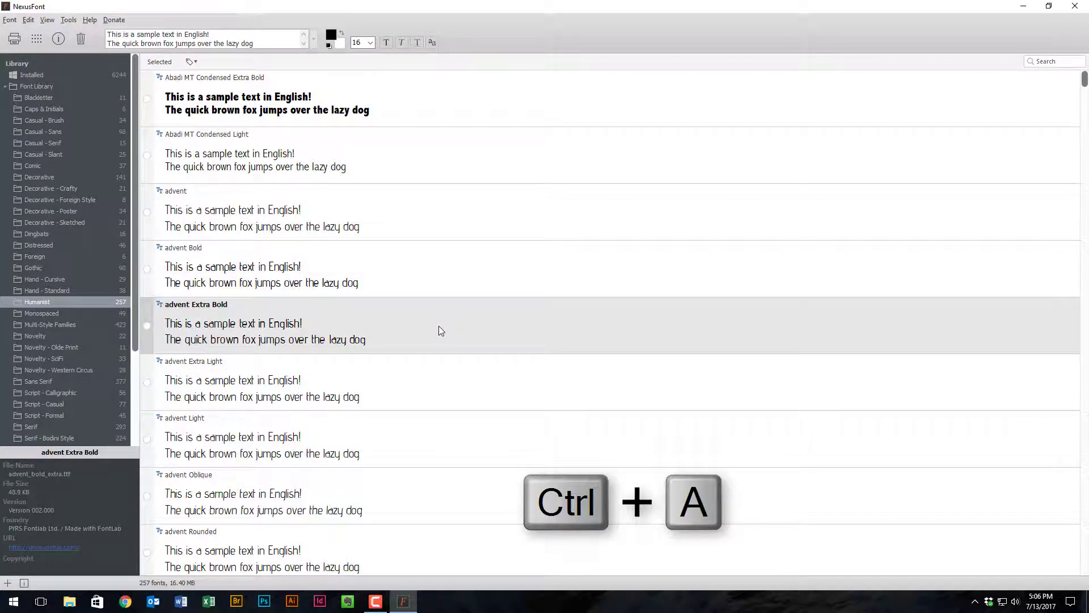
key("ctrl+a")
right_click(418, 328)
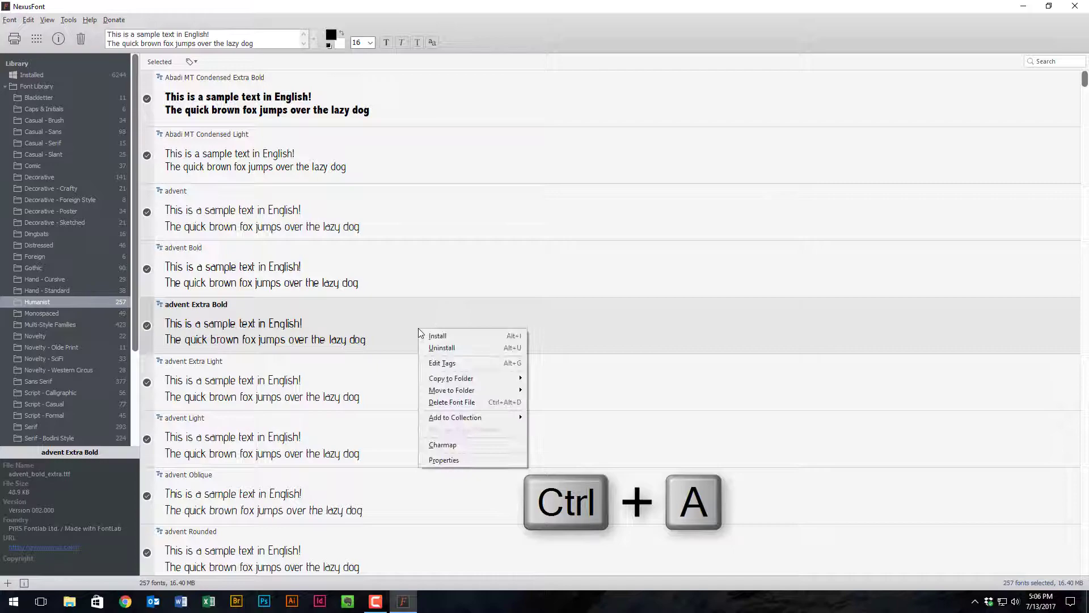
left_click(457, 333)
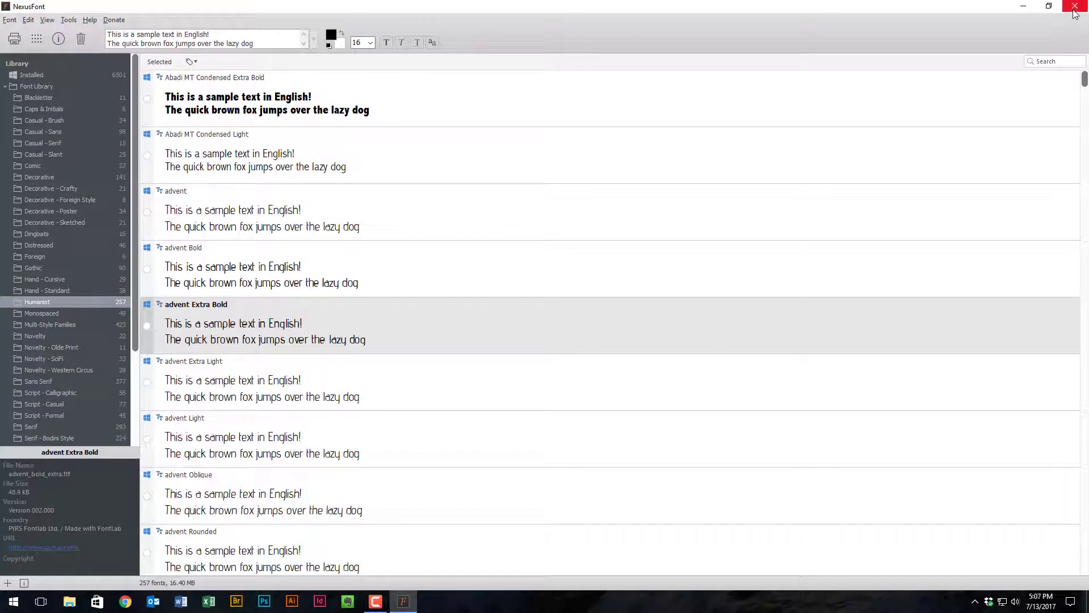
Close NexusFont, open test.indd, and enter the text frame for editing.
left_click(1075, 8)
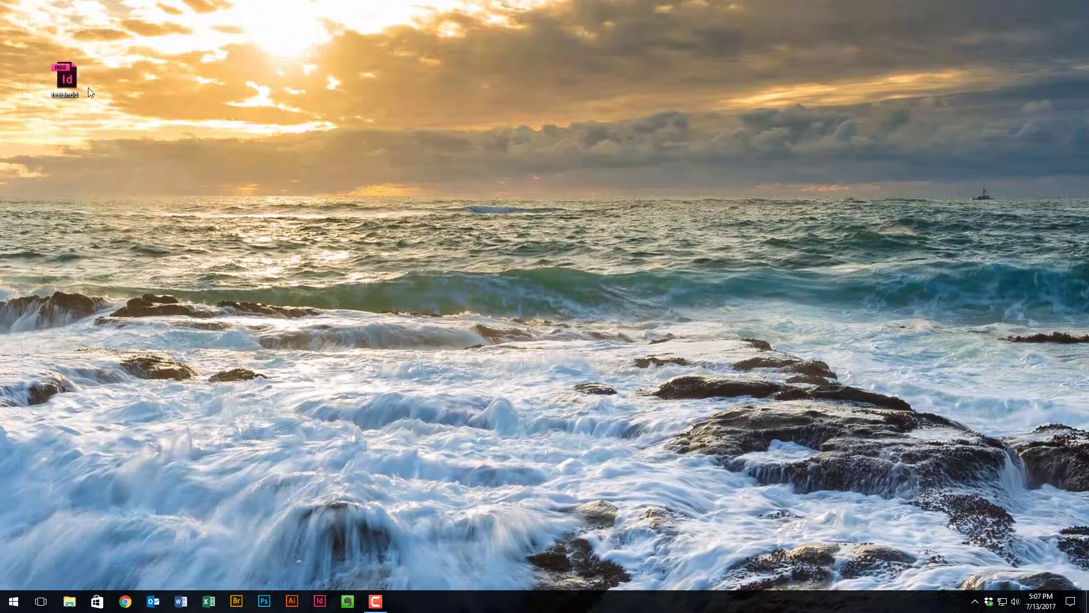
left_click(71, 79)
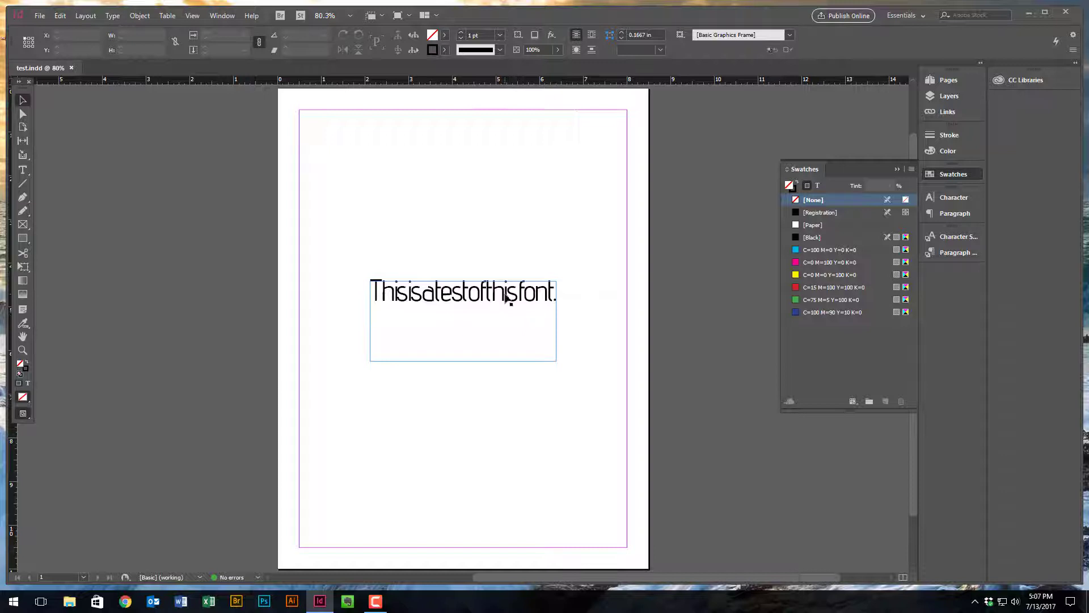
left_click(506, 296)
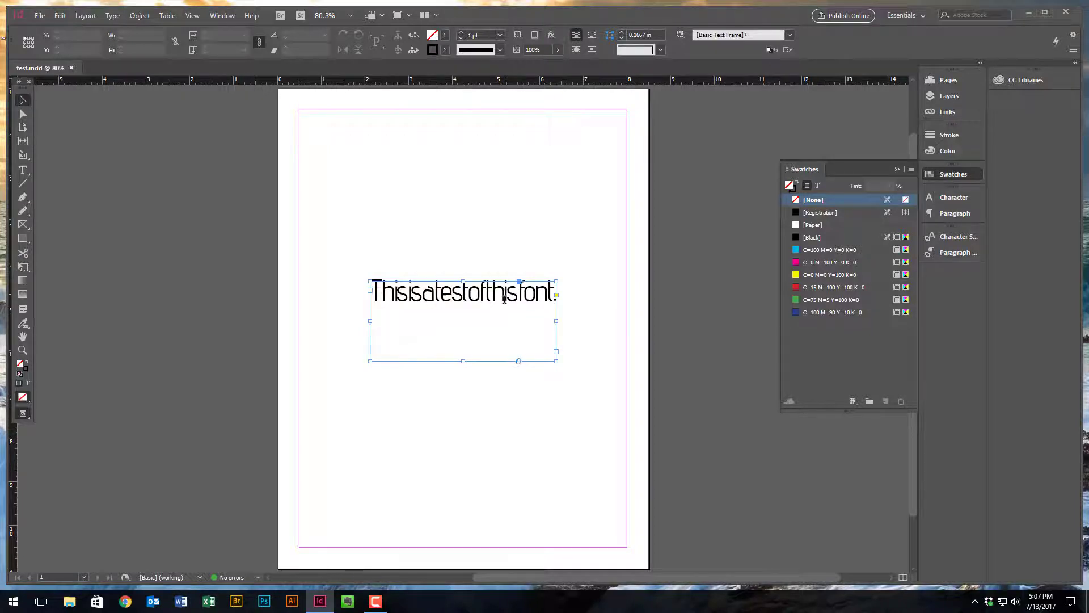
double_click(504, 299)
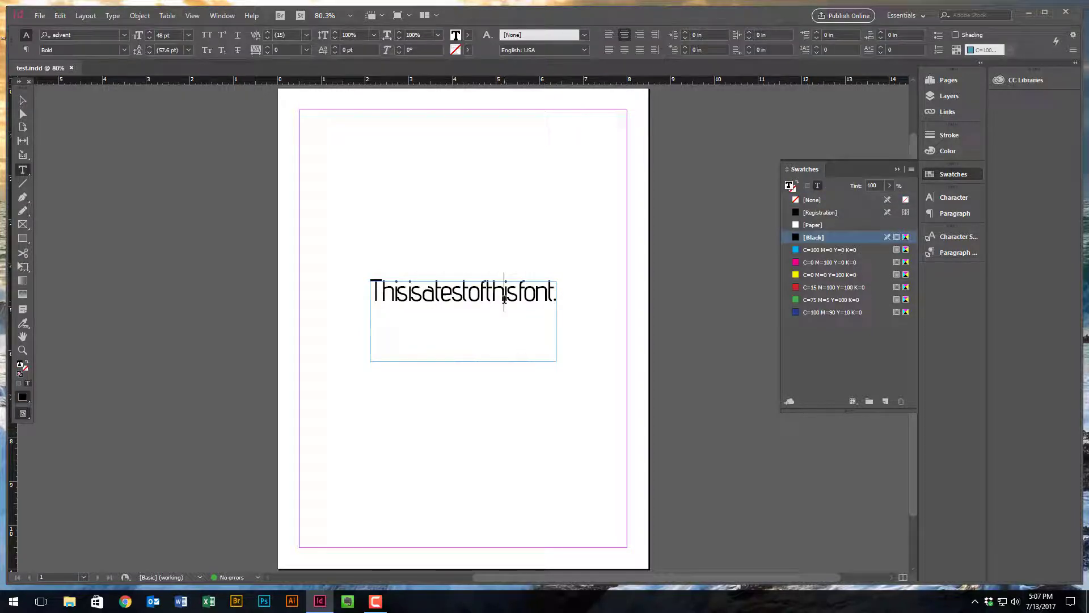
Set the whole sentence to 36 pt then back to 48 pt in advent, then return to the Selection tool.
key("ctrl+a")
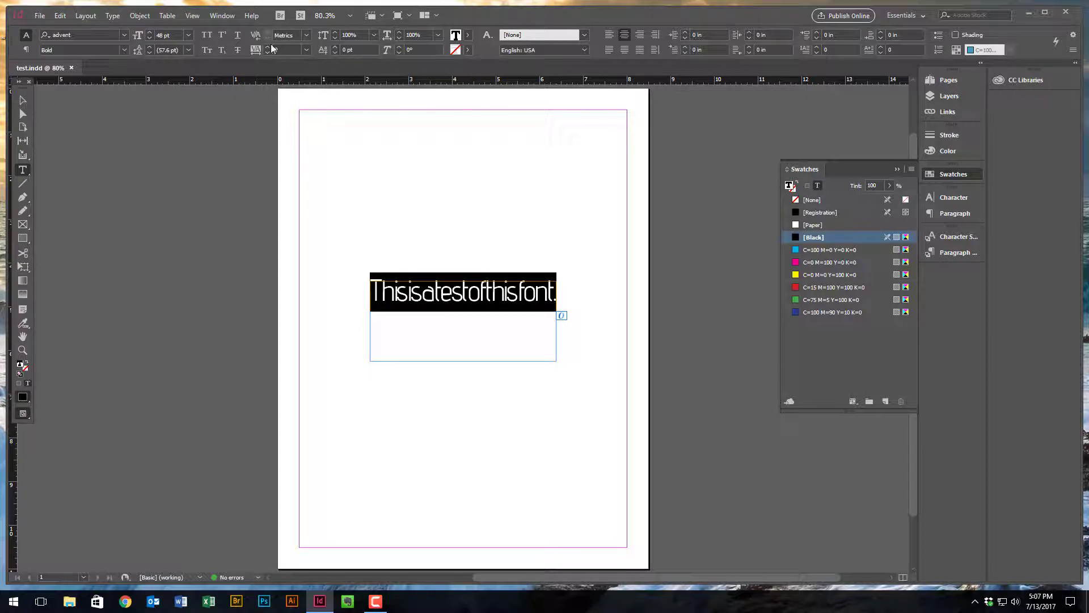
left_click(188, 35)
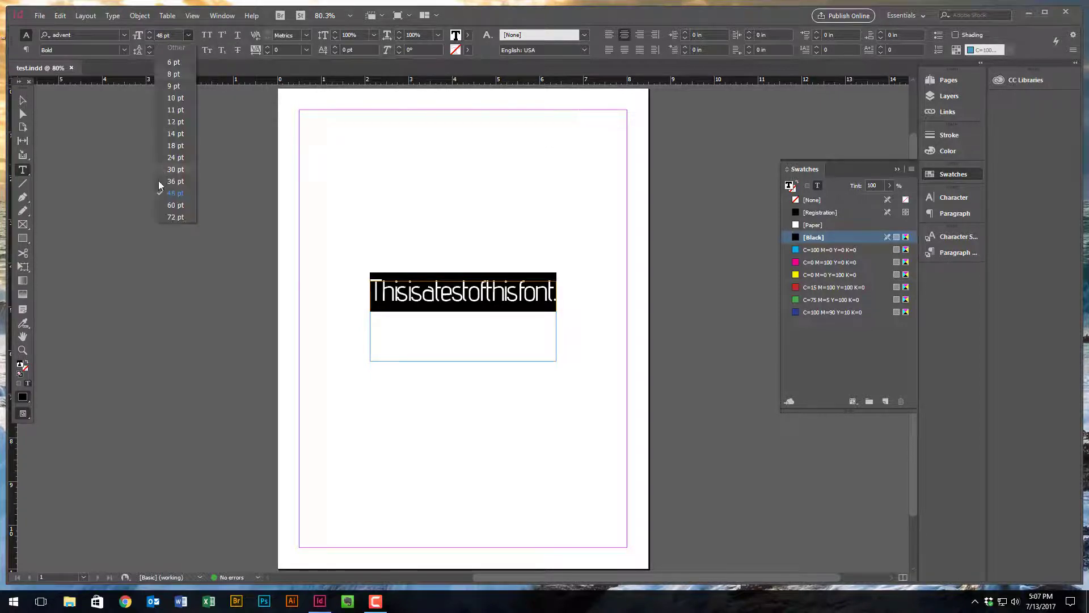
left_click(173, 182)
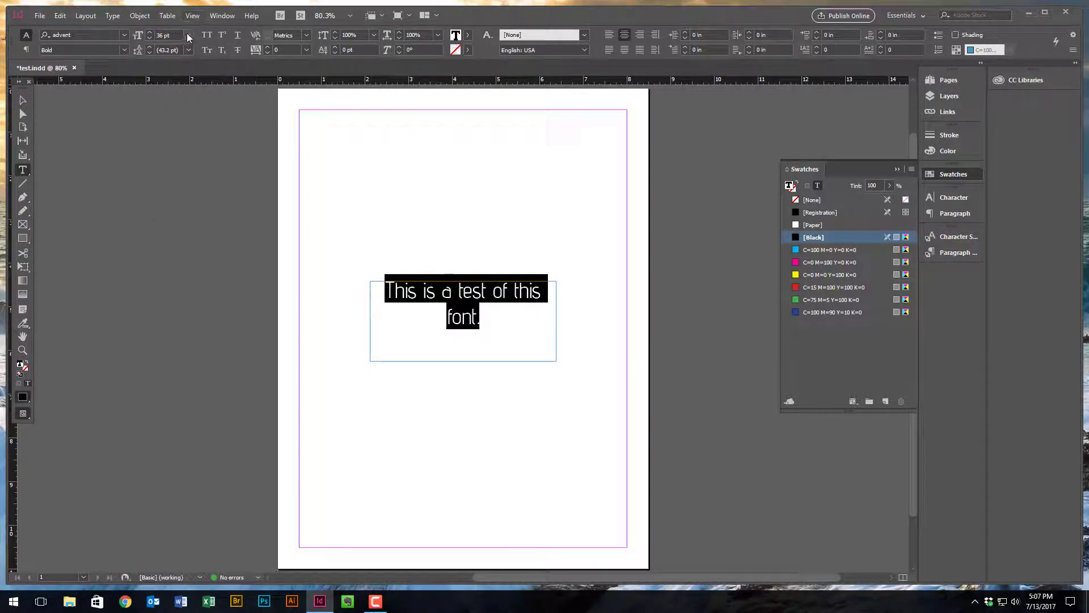
left_click(188, 36)
left_click(174, 194)
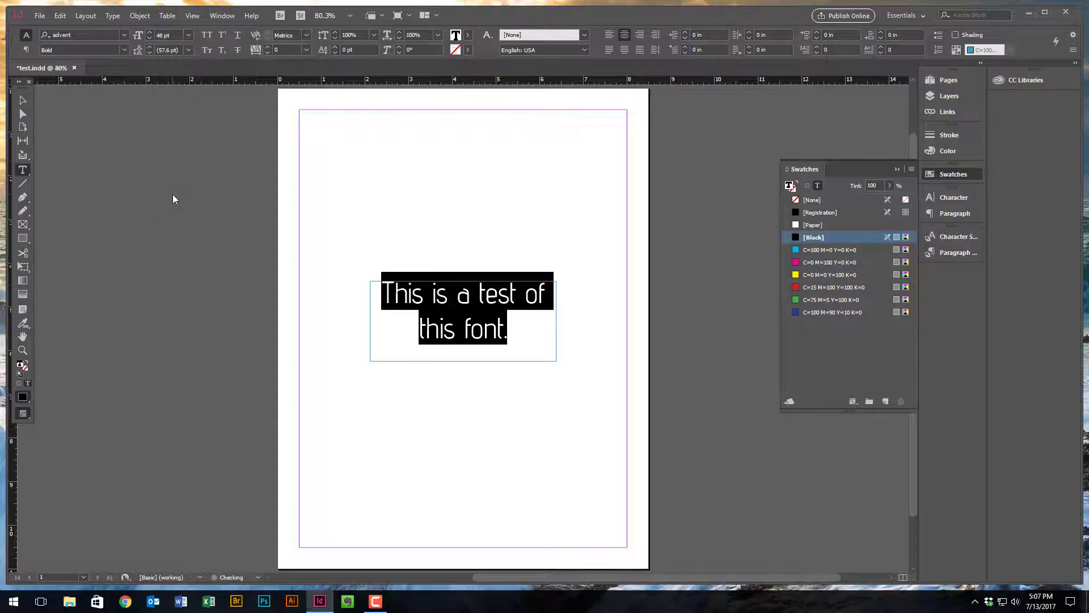
left_click(124, 51)
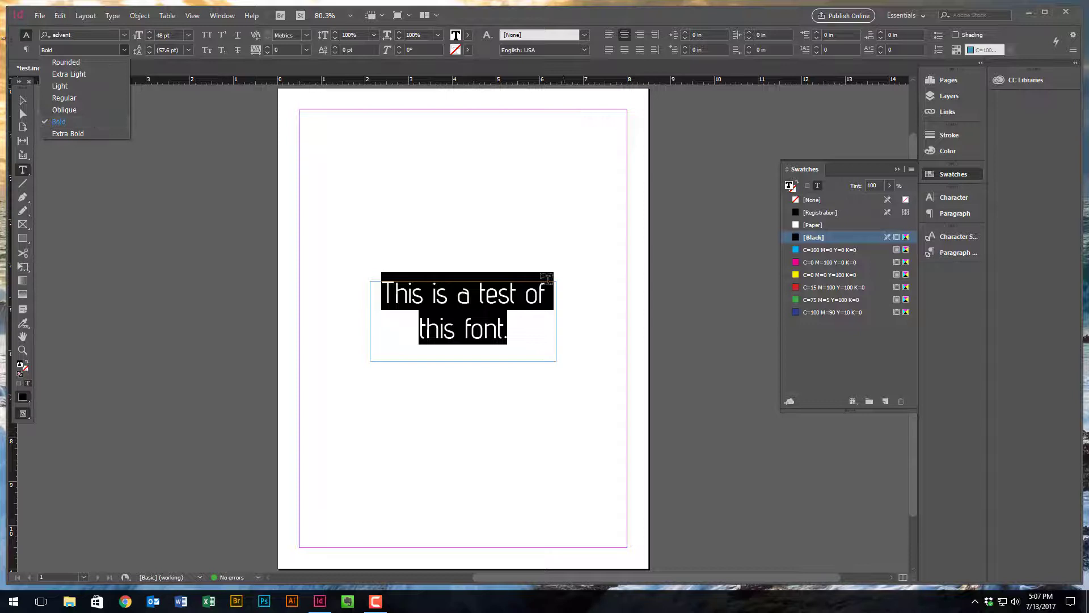
left_click(411, 227)
left_click(23, 100)
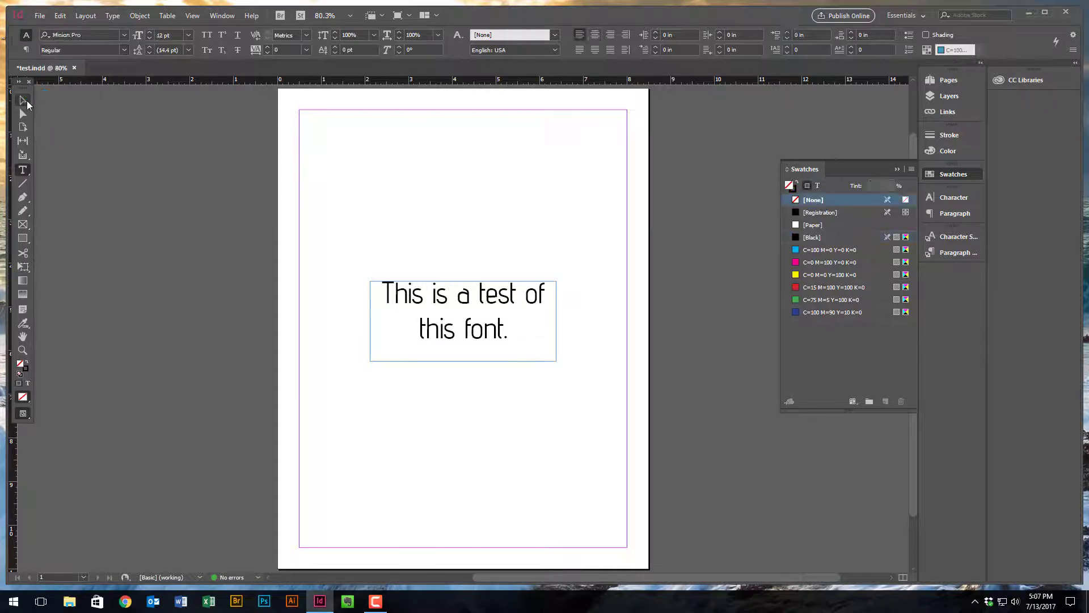